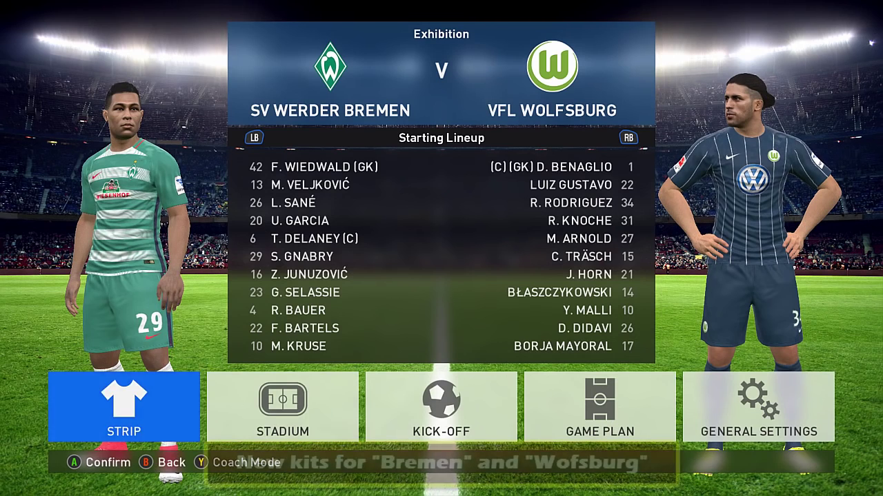
Step: Look through the available home and away strips for SV Werder Bremen and VfL Wolfsburg
key("Right")
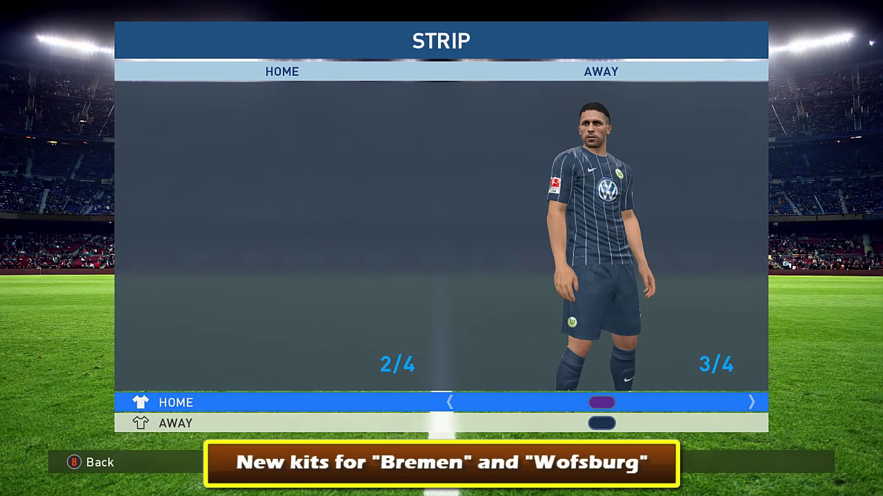
key("Right")
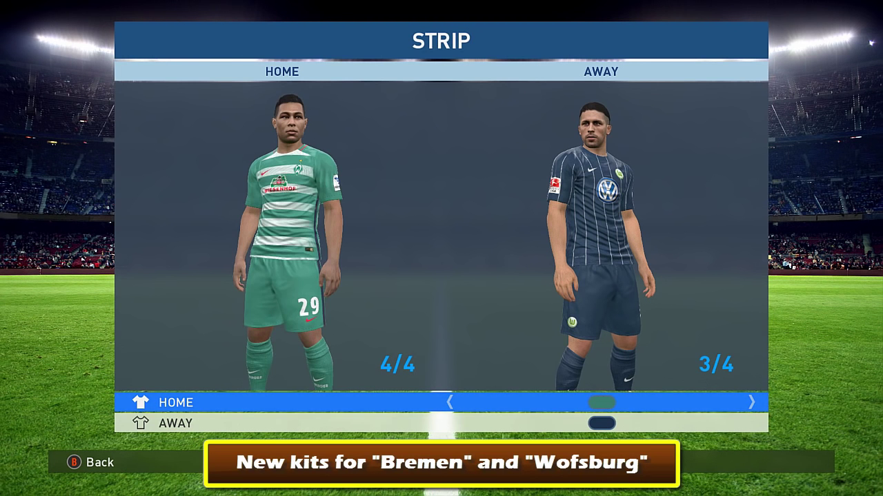
key("Right")
key("Down")
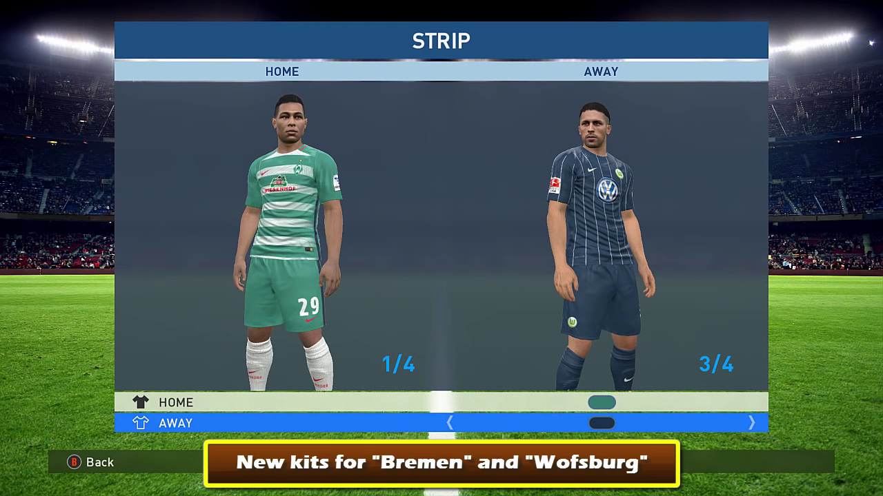
key("Right")
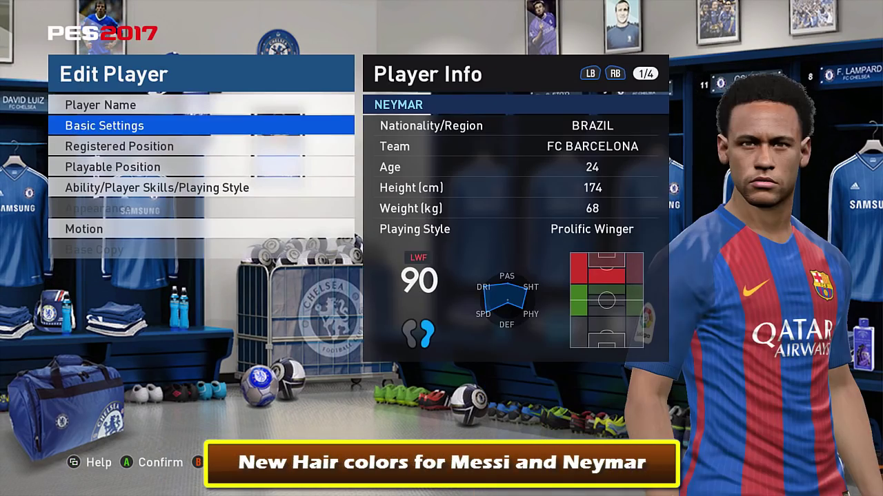
Step: Look through Neymar's player edit options and the Adidas boots numbered 13 to 15
key("Down")
key("Down")
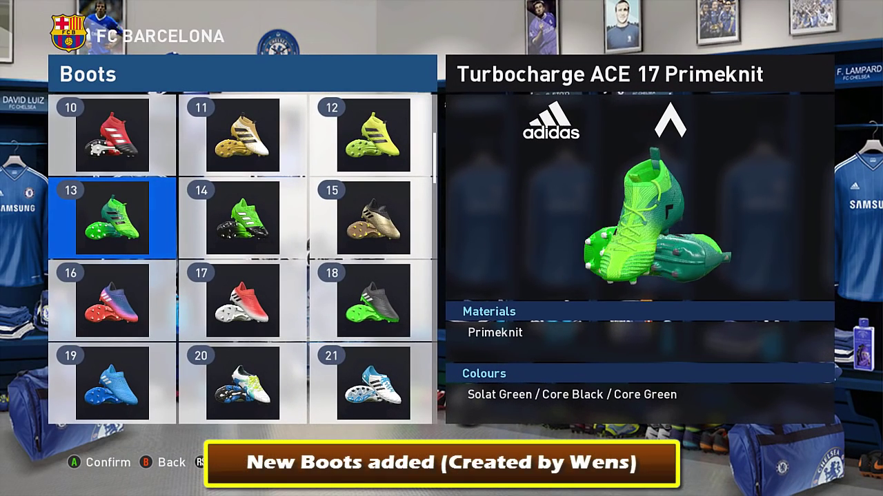
left_click(242, 218)
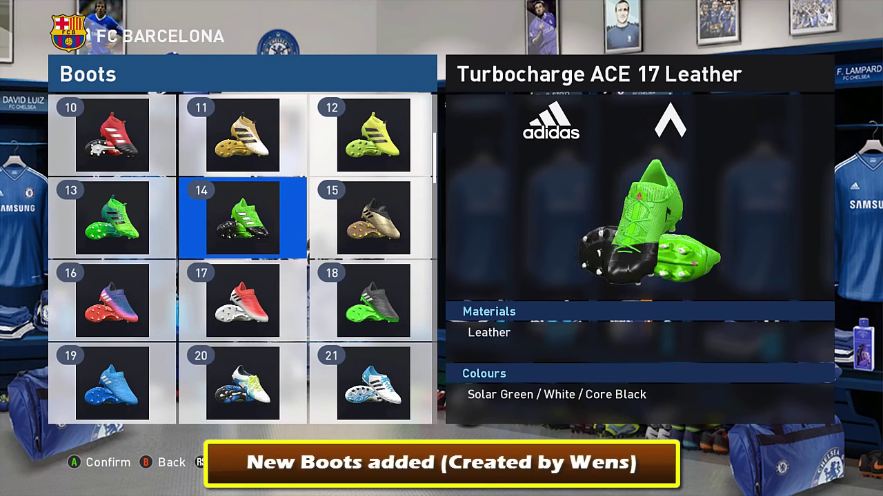
left_click(373, 218)
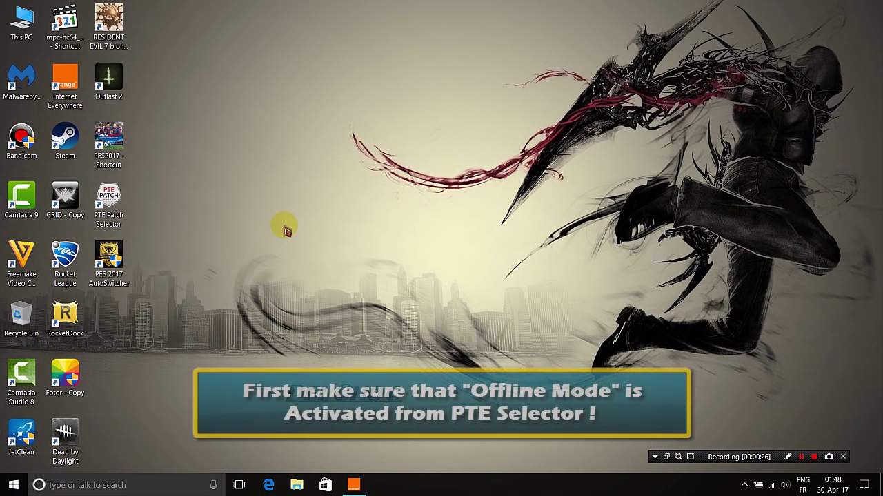
Step: Run PTE Patch Selector as administrator, apply Offline Mode as the patch mode, and close it
right_click(122, 207)
left_click(170, 188)
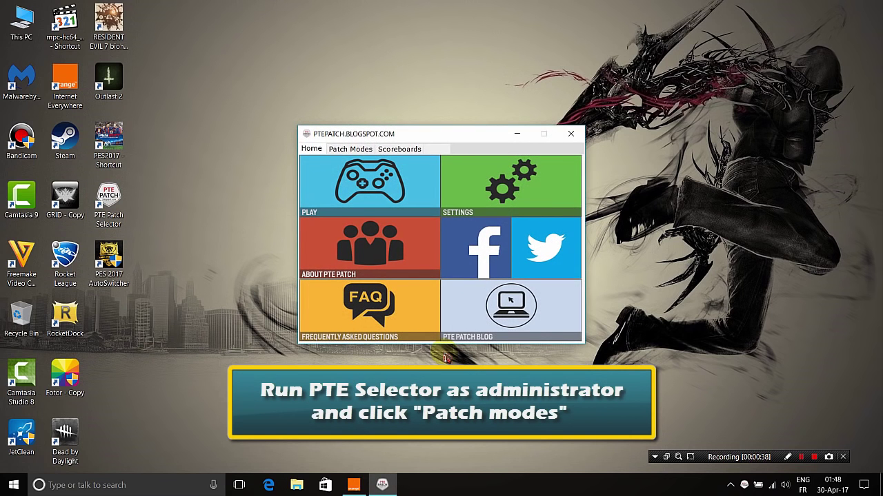
left_click(350, 150)
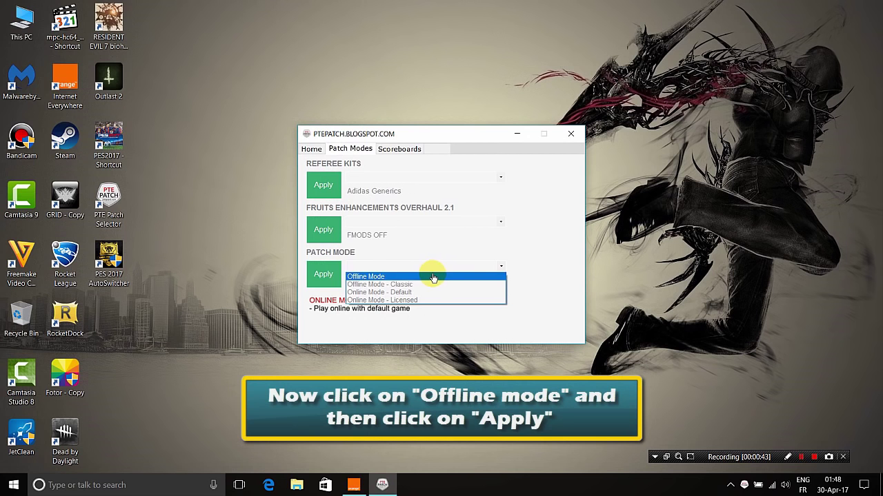
left_click(323, 274)
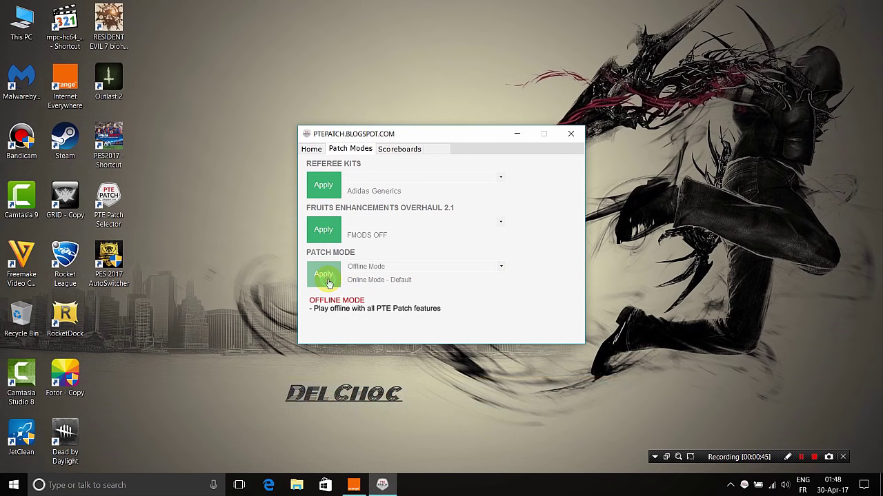
left_click(476, 285)
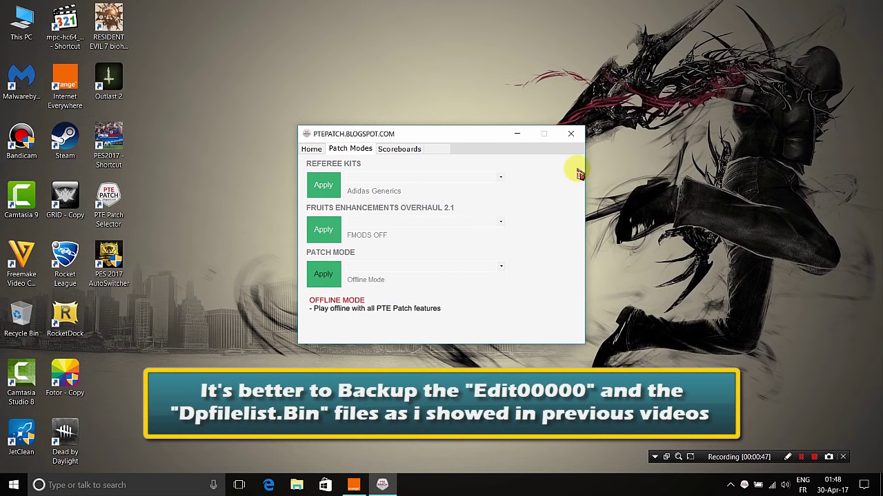
left_click(574, 134)
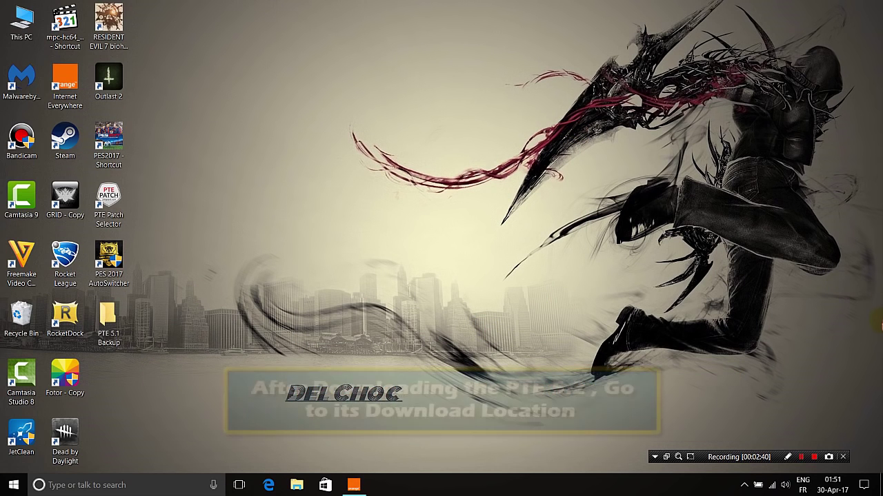
Step: Extract the two [PES17] PTE Patch 2017 Update 5.2 archive parts in Downloads into their own folder and delete the archives
mouse_move(852, 128)
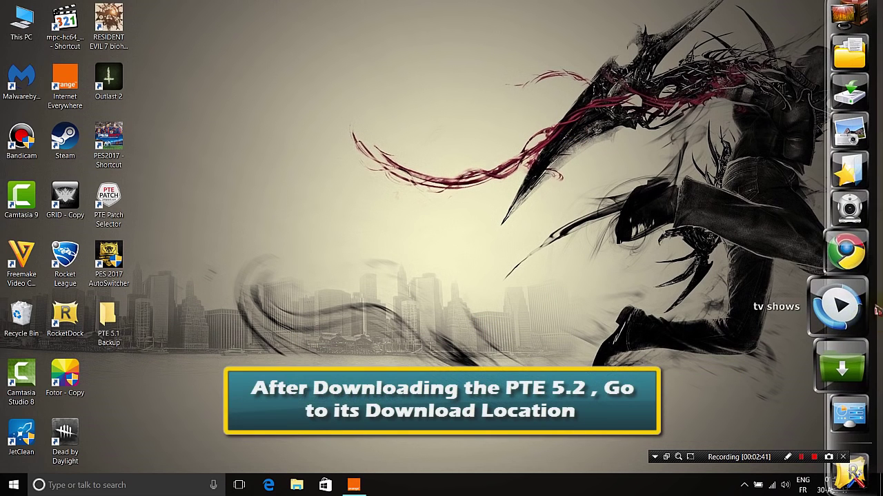
left_click(852, 129)
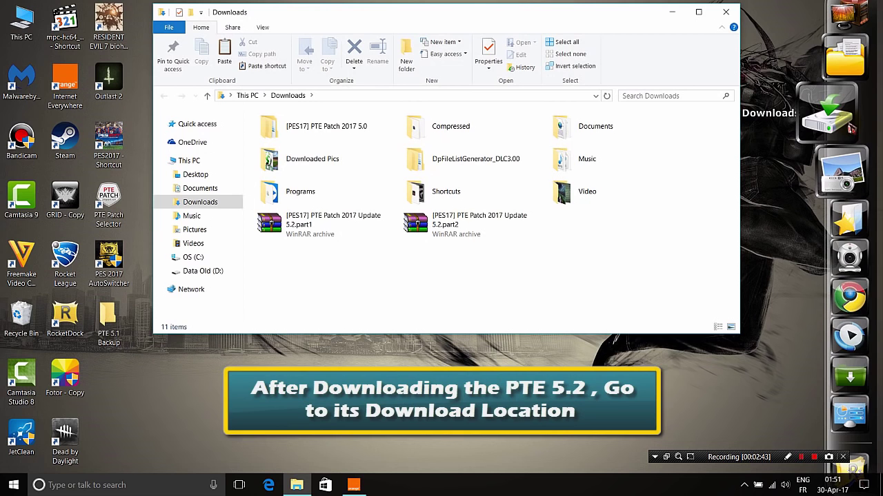
left_click(335, 218)
left_click(492, 228)
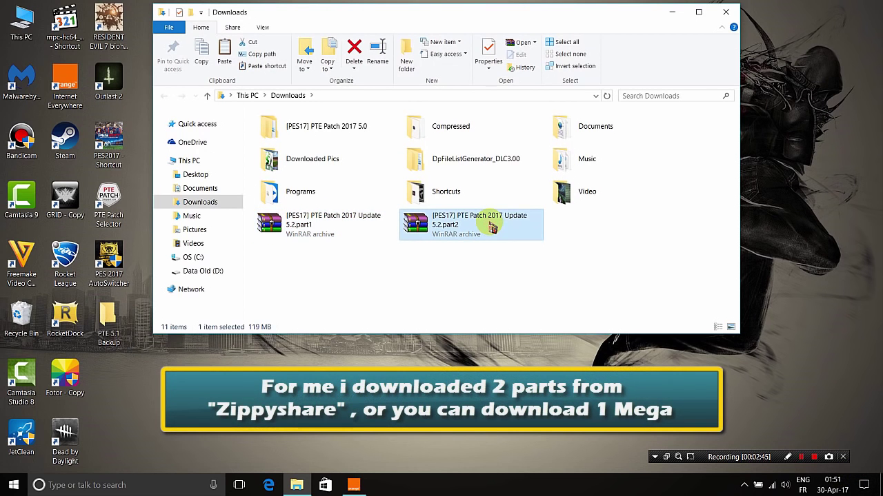
left_click(333, 233)
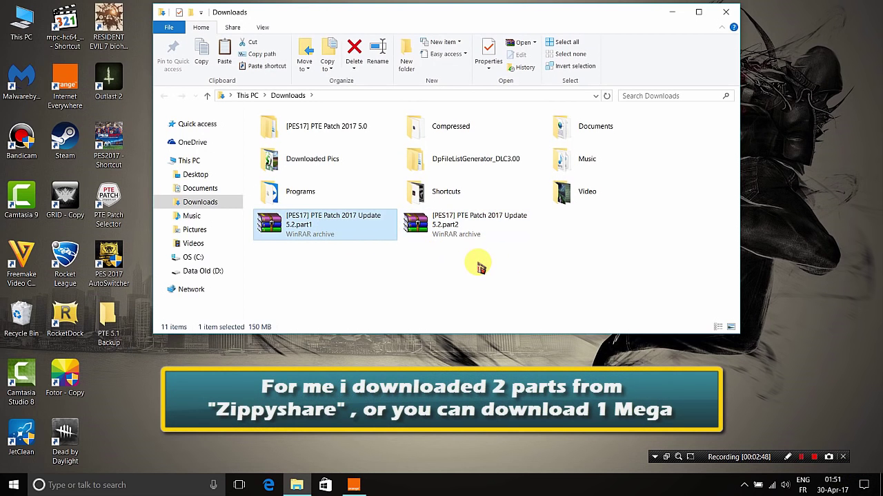
left_click_drag(481, 266, 353, 218)
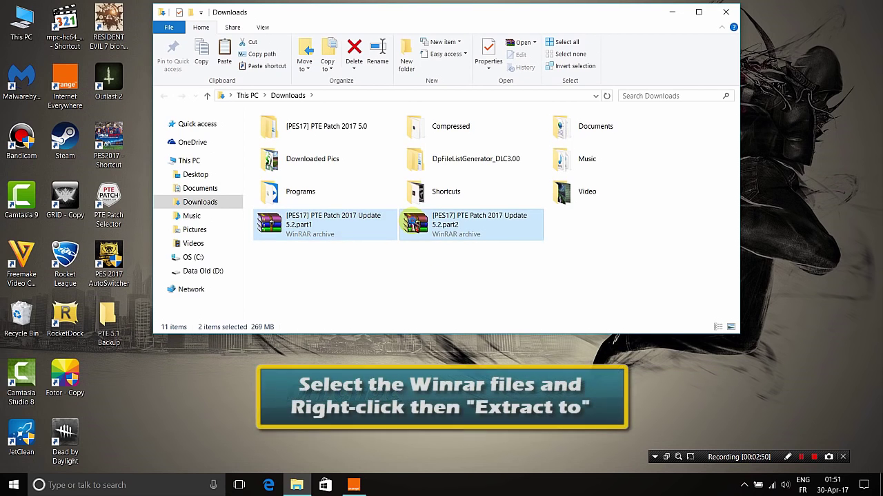
right_click(413, 234)
left_click(502, 295)
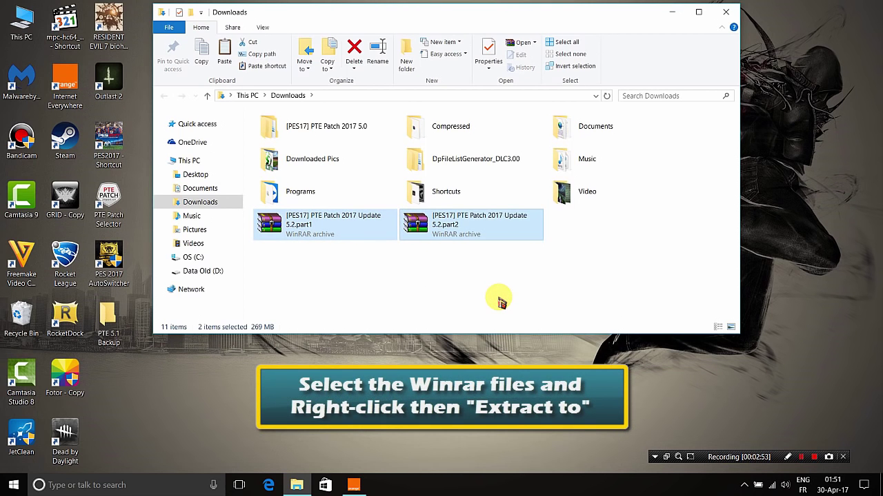
right_click(437, 229)
left_click(463, 435)
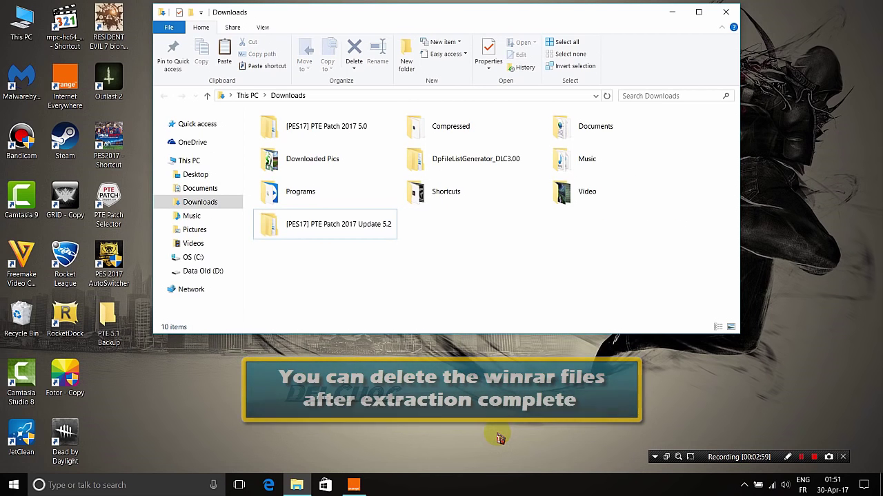
Step: Run Setup as administrator from the inner [PES17] PTE Patch 2017 Update 5.2 folder
left_click(333, 233)
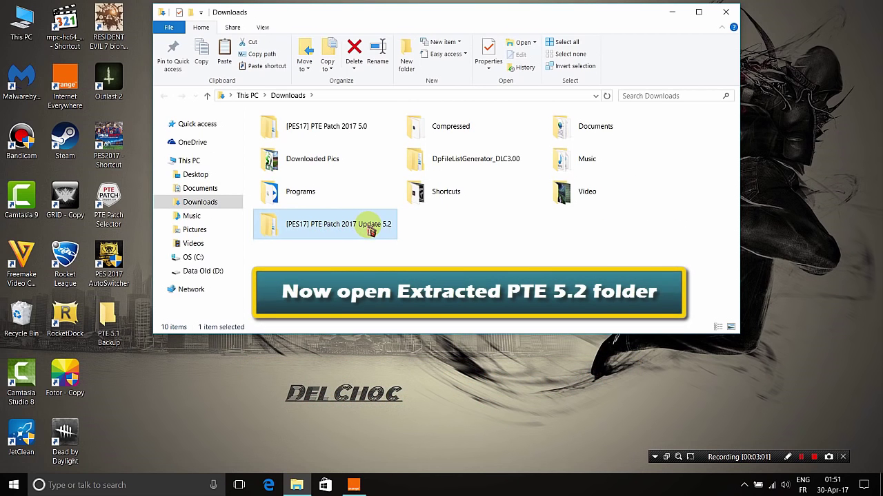
double_click(371, 231)
double_click(354, 133)
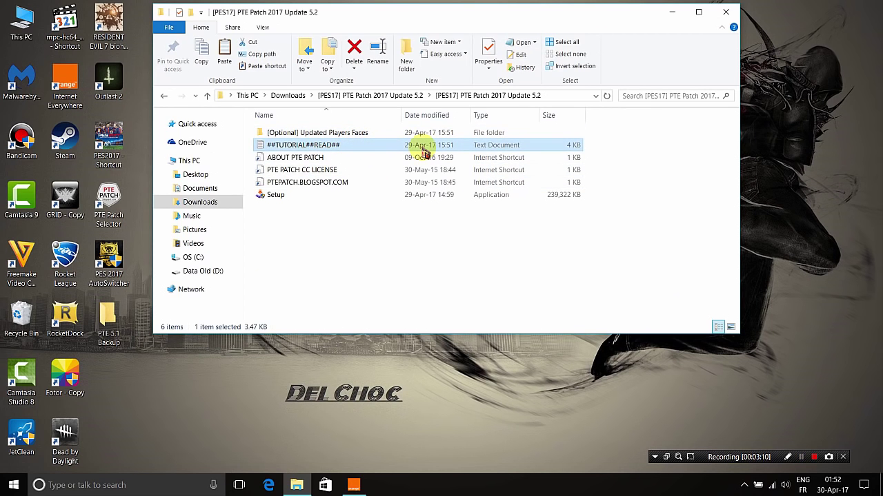
left_click(398, 196)
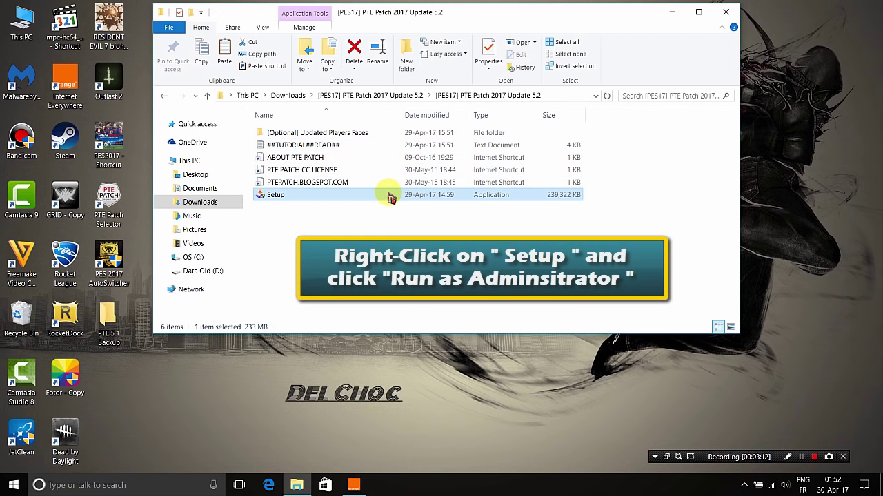
right_click(391, 198)
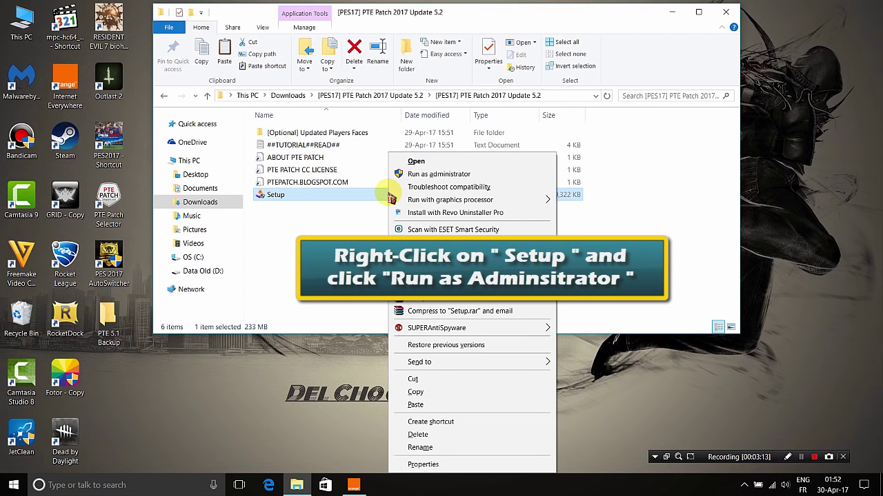
left_click(428, 177)
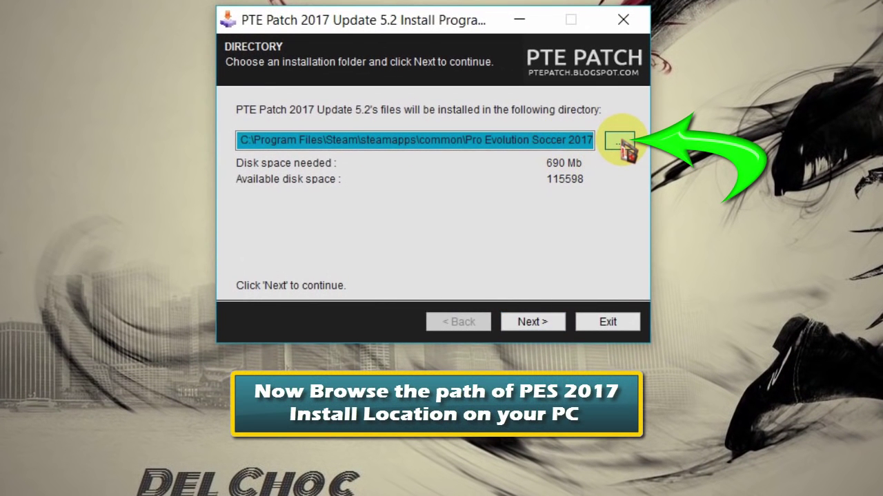
Step: Browse for the installation directory down to Steam\steamapps in Program Files (x86) on drive C
left_click(620, 141)
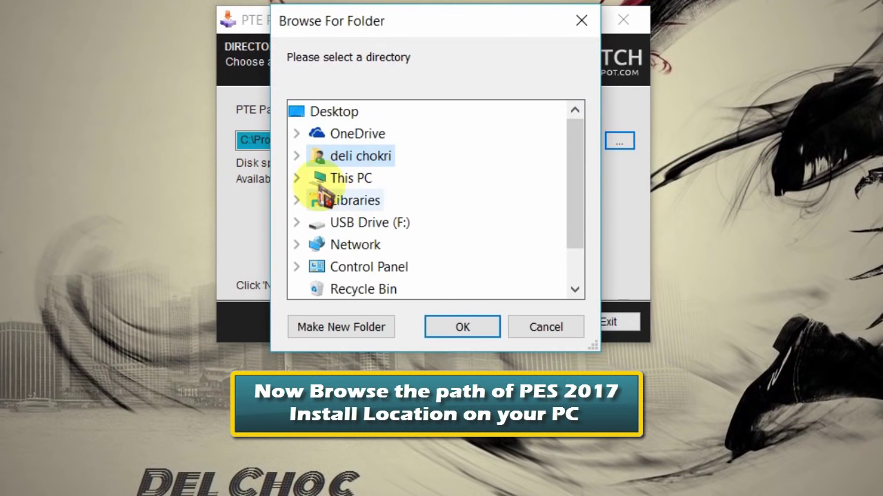
left_click(296, 178)
mouse_move(575, 178)
left_mouse_down()
mouse_move(583, 197)
mouse_move(576, 176)
left_mouse_up()
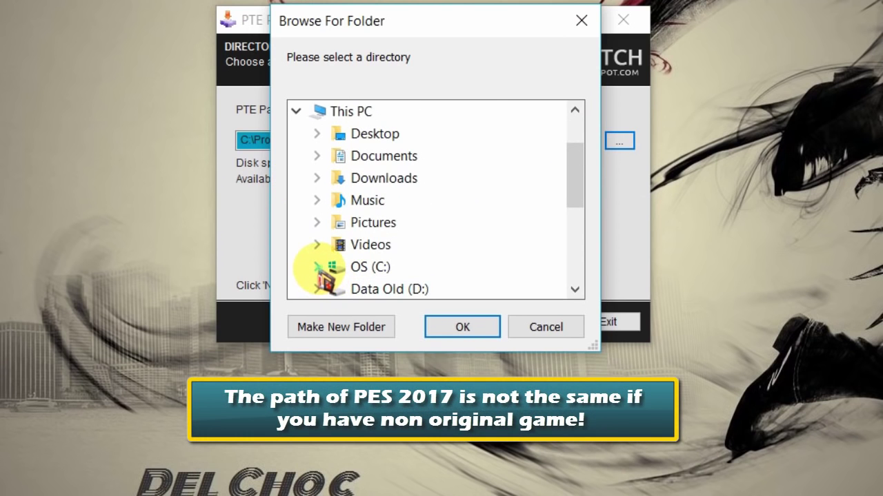
left_click(318, 267)
left_click(337, 246)
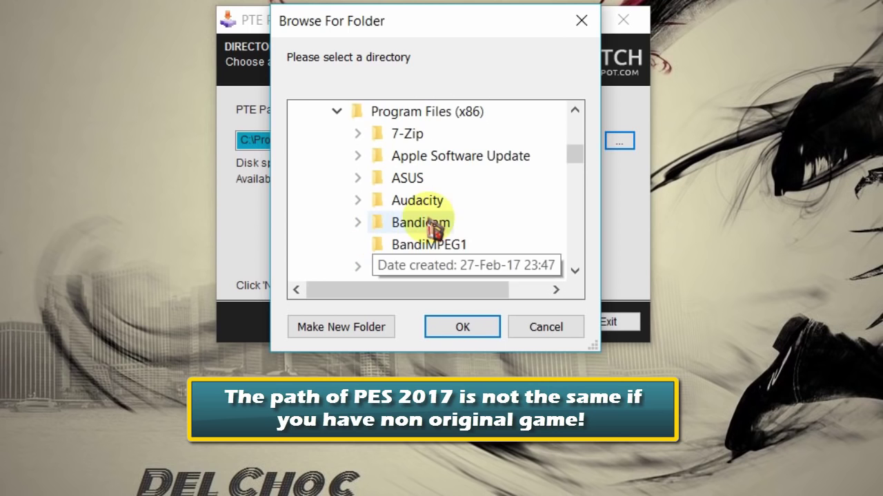
scroll(449, 235, "down", 5)
left_click(417, 268)
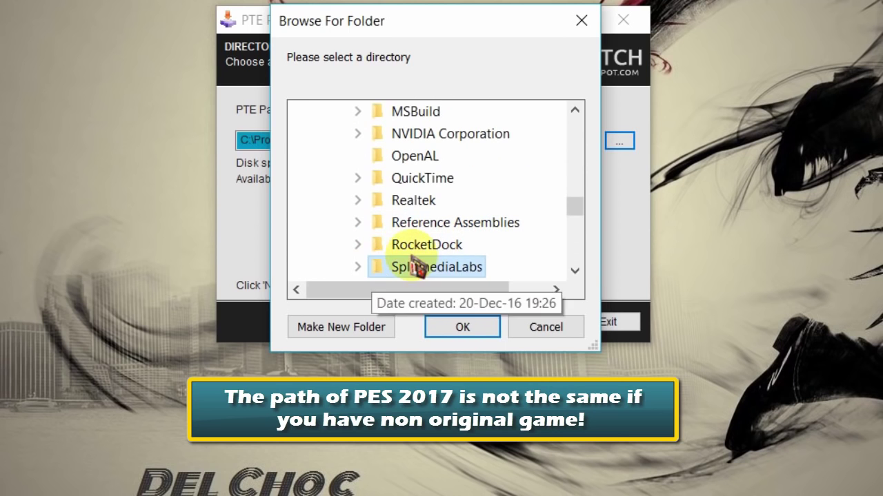
left_click(575, 270)
left_click(575, 270)
left_click(575, 270)
left_click(358, 222)
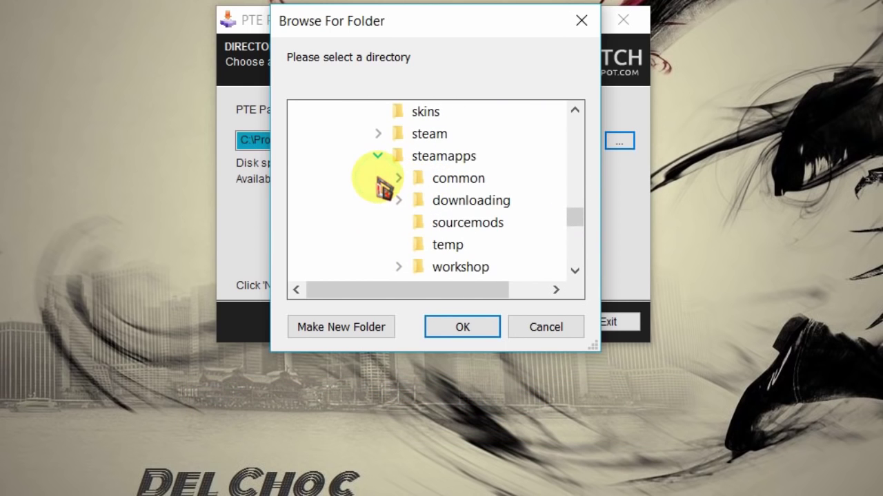
Step: Choose Pro Evolution Soccer 2017 under steamapps\common as the installation directory, then install the update and exit the installer
left_click(398, 179)
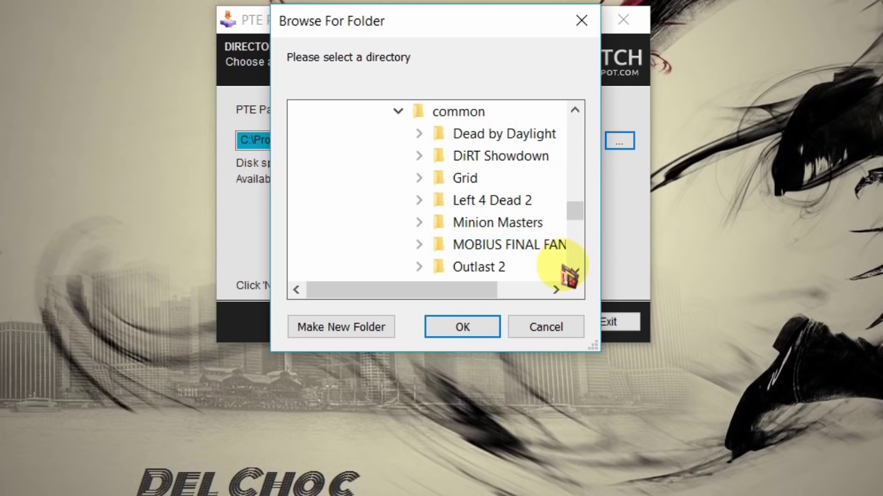
double_click(575, 271)
left_click(574, 271)
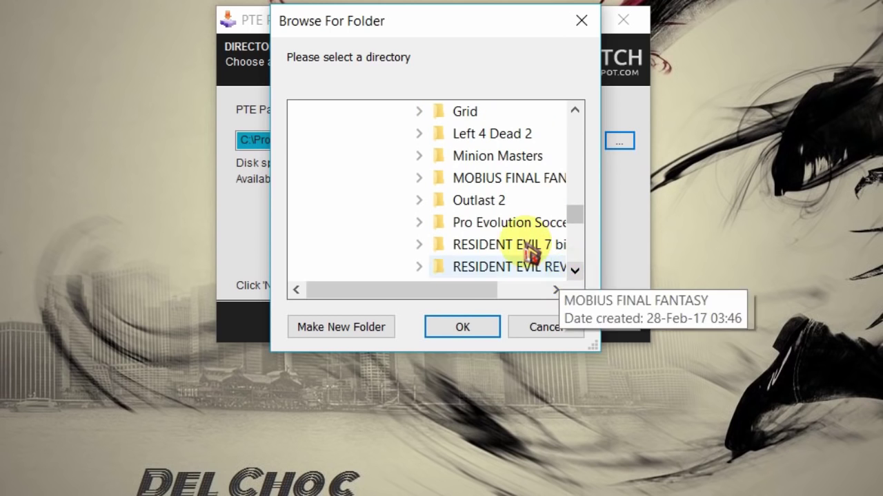
left_click(503, 222)
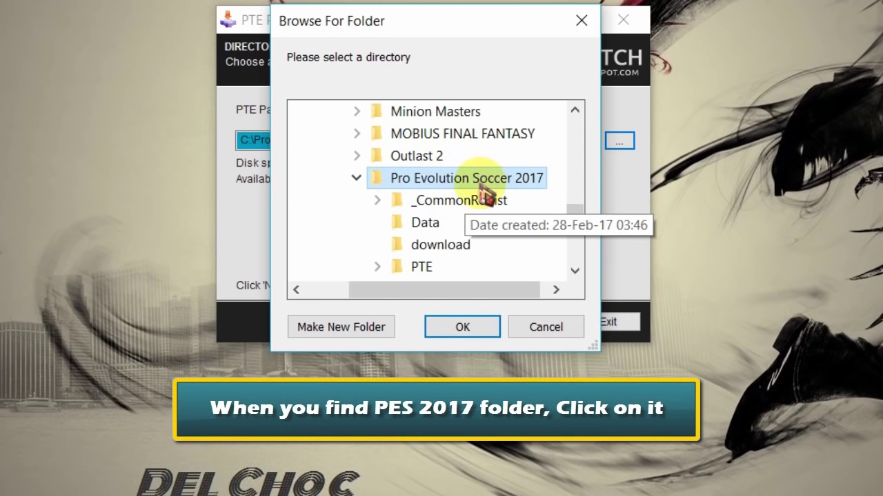
left_click(458, 330)
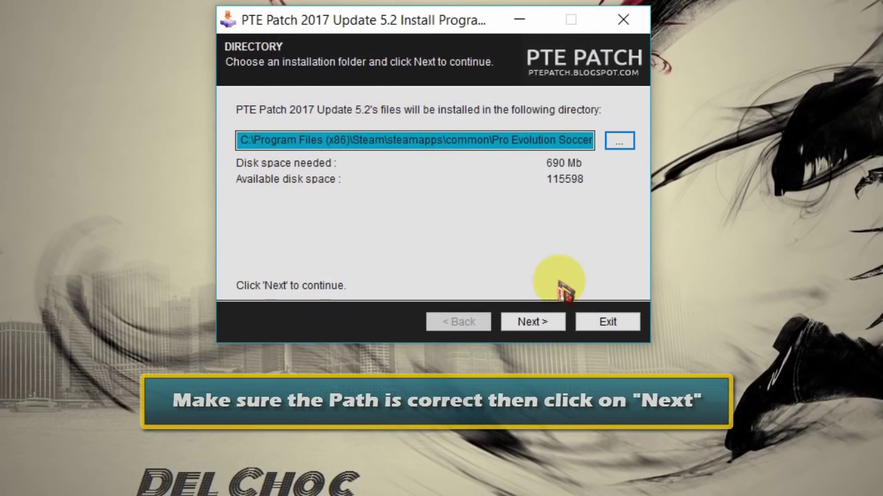
left_click(533, 324)
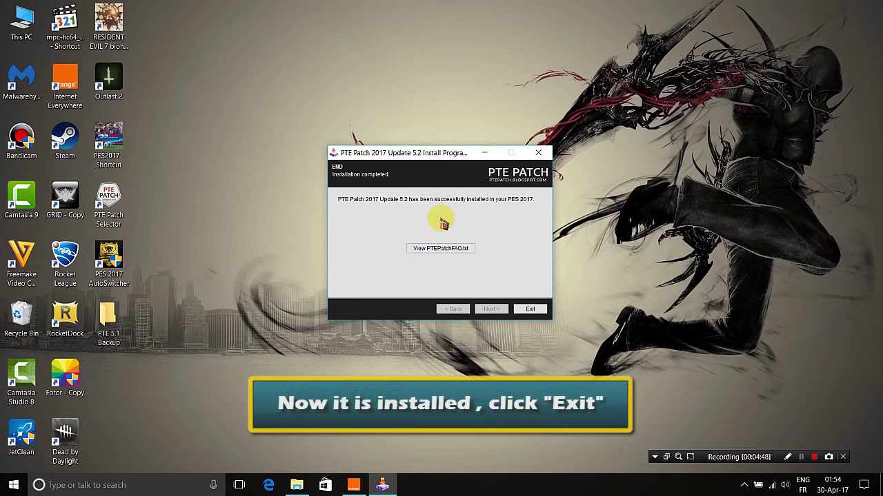
left_click(530, 310)
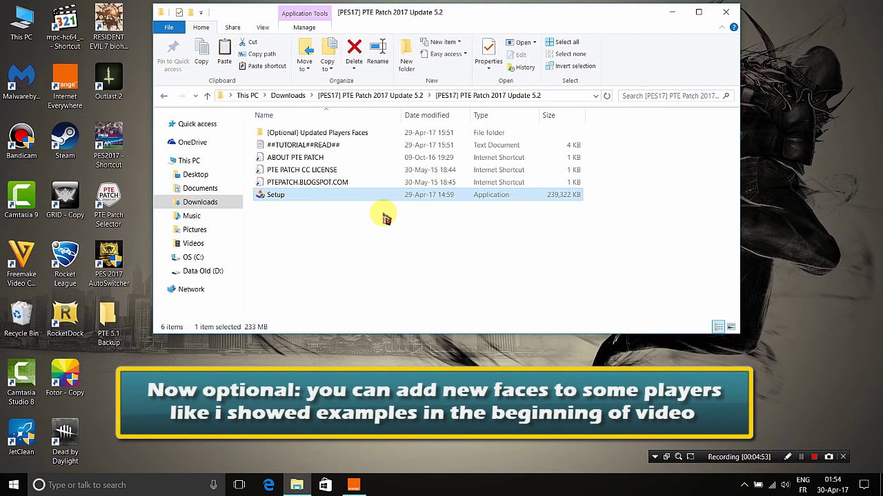
Step: Open the [Optional] Updated Players Faces folder and run its Setup as administrator
left_click(328, 134)
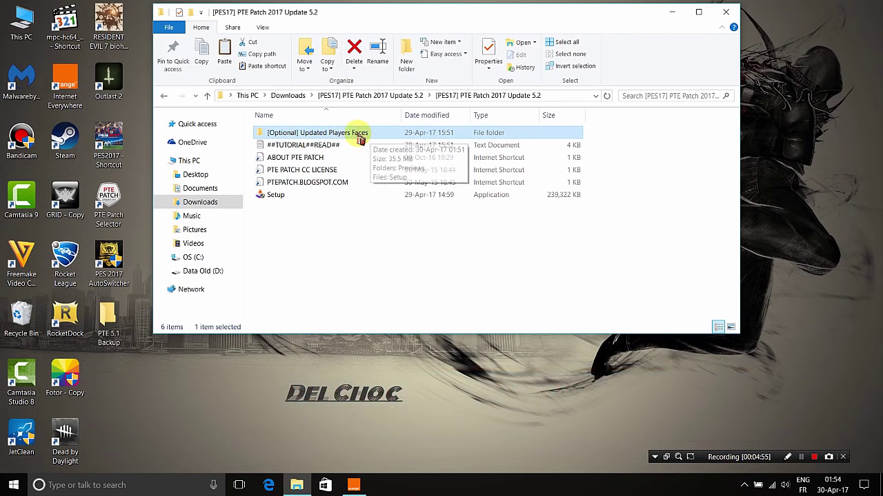
double_click(360, 136)
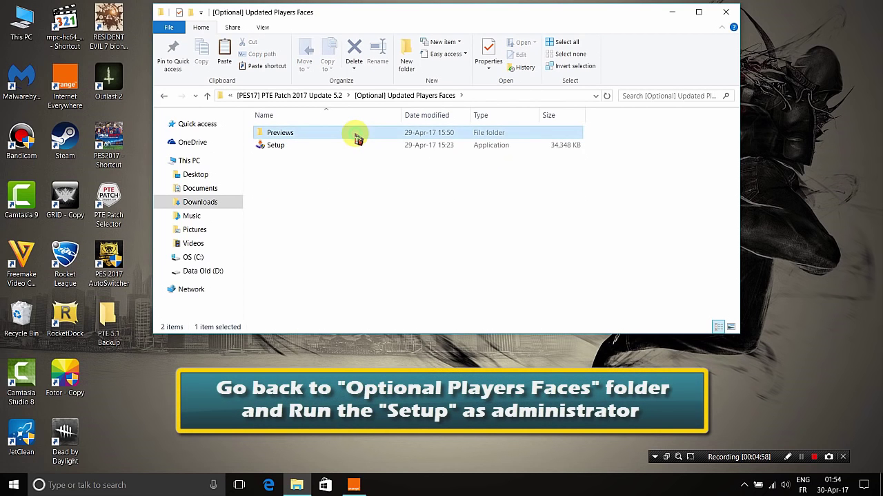
left_click(331, 148)
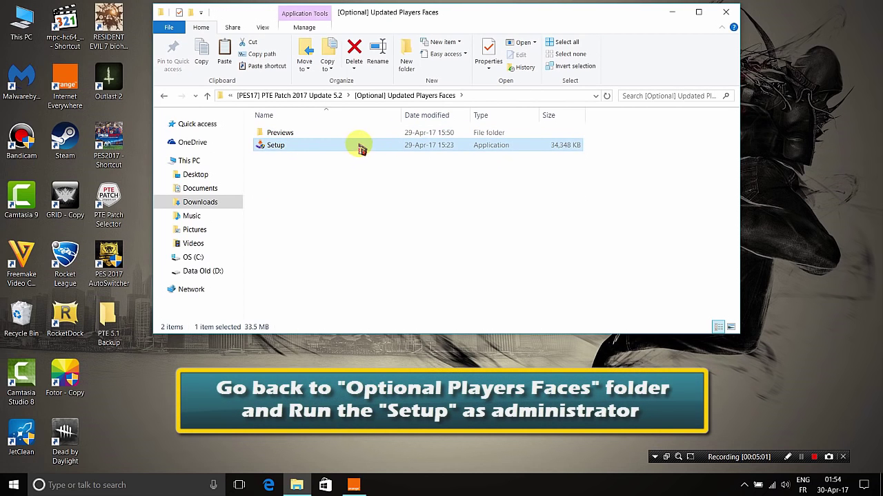
right_click(370, 145)
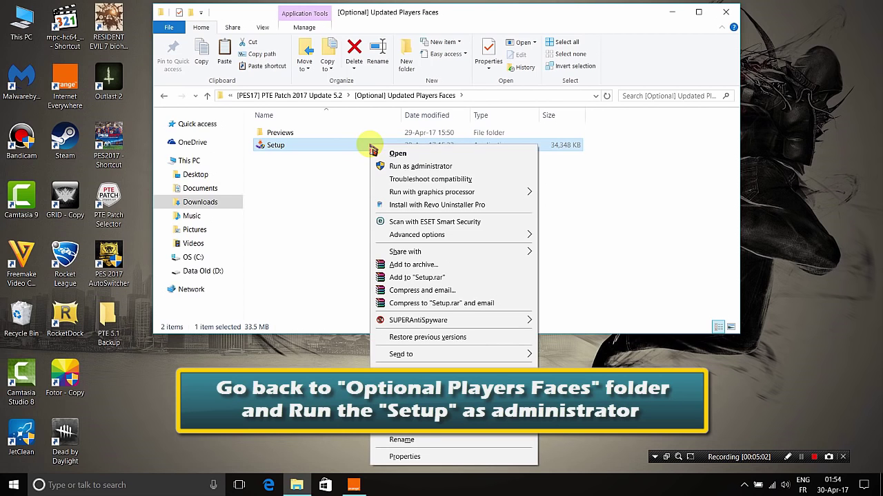
left_click(408, 166)
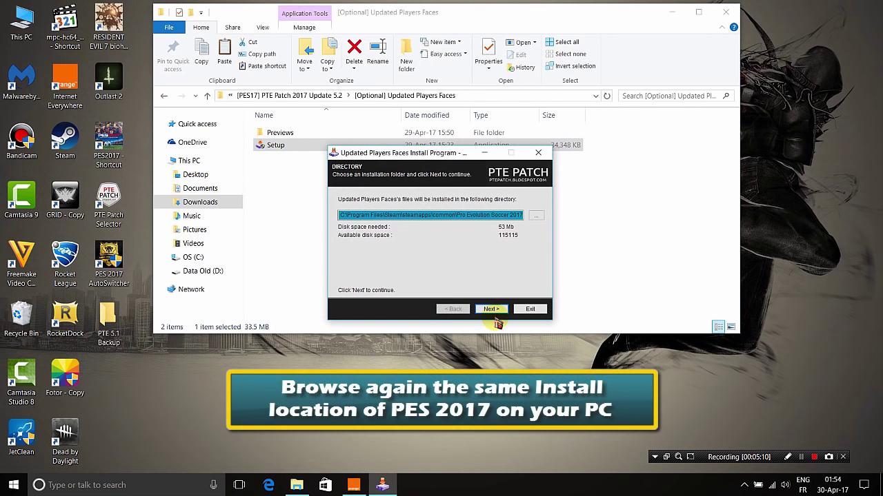
Step: Set the faces installer's directory to Pro Evolution Soccer 2017 under Program Files (x86)\Steam\steamapps\common on drive C
left_click(491, 310)
left_click(530, 284)
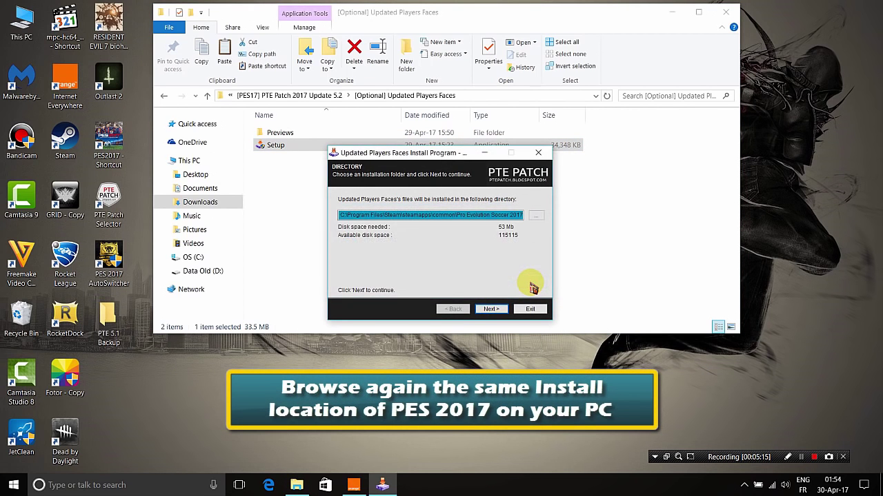
left_click(536, 216)
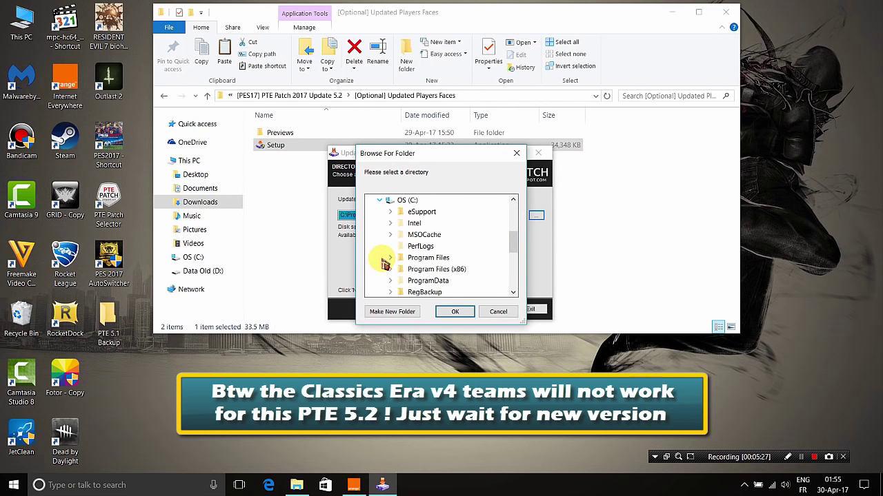
left_click_drag(514, 222, 514, 255)
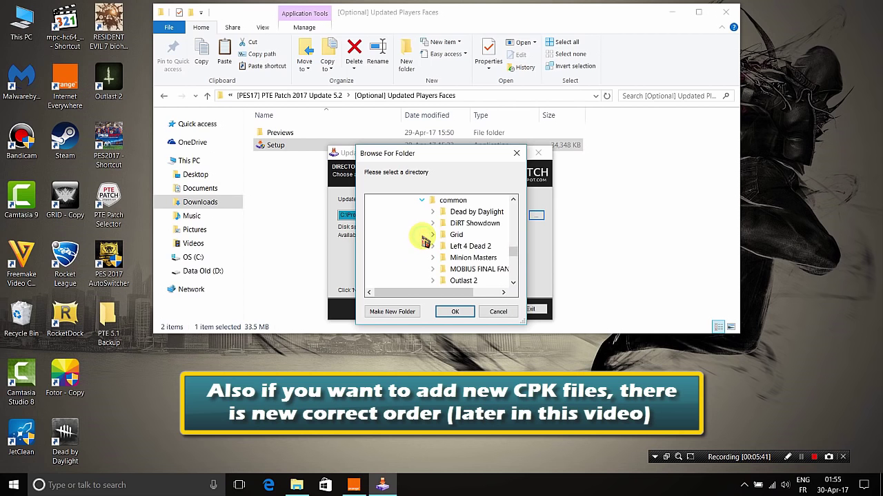
left_click(514, 282)
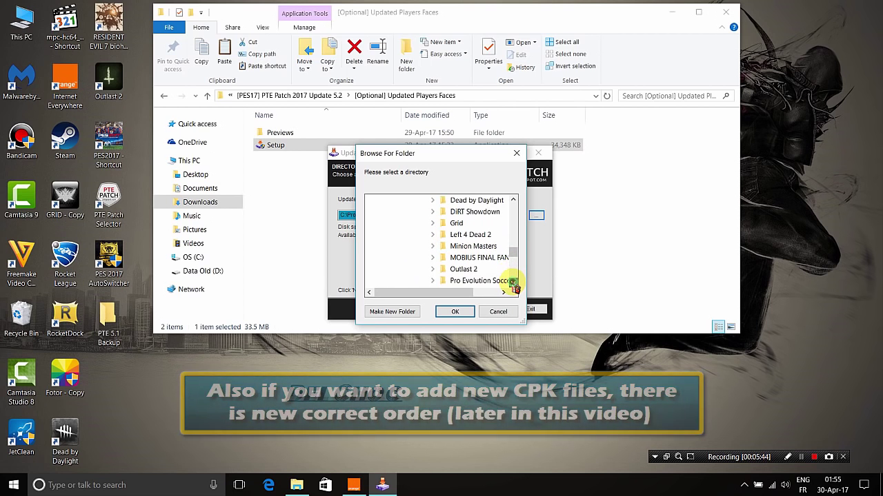
left_click(514, 283)
left_click(489, 269)
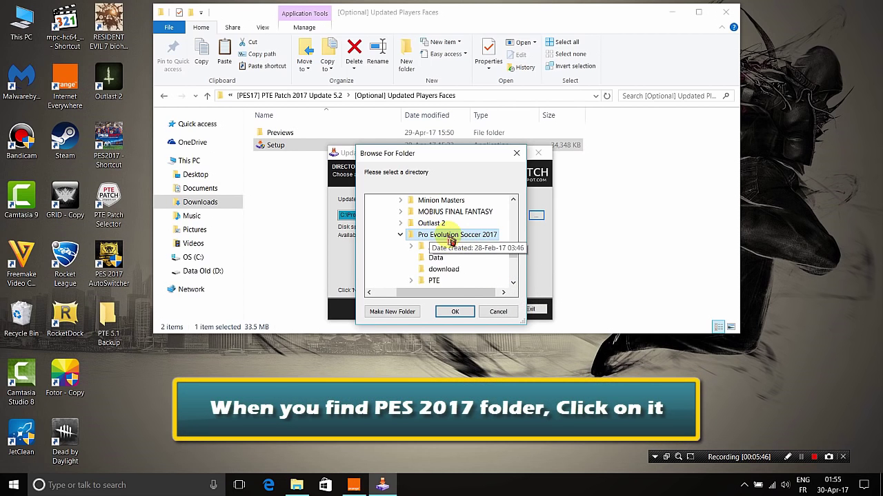
left_click(455, 312)
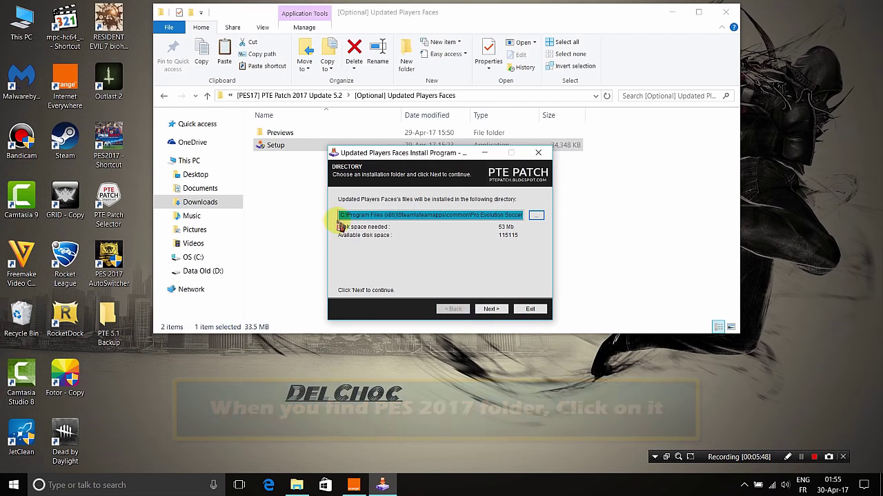
Step: Install Updated Players Faces into the chosen directory, minimize the folder window, and exit the installer
left_click(490, 309)
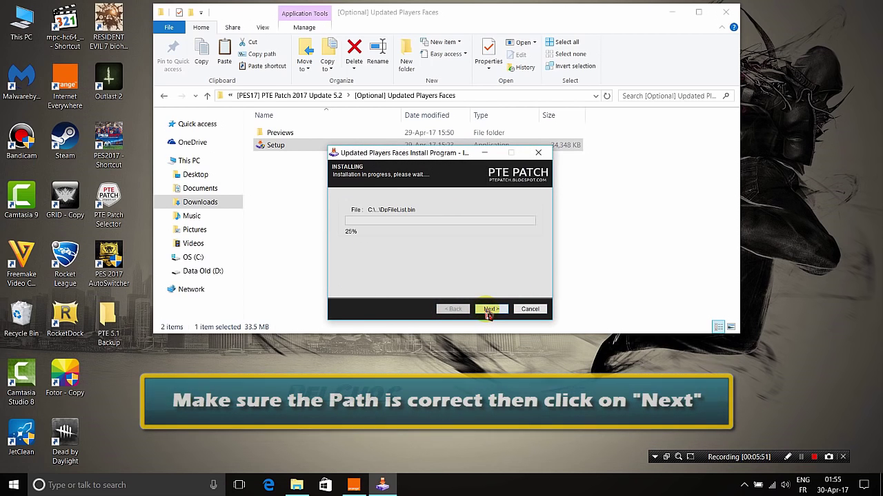
left_click(672, 12)
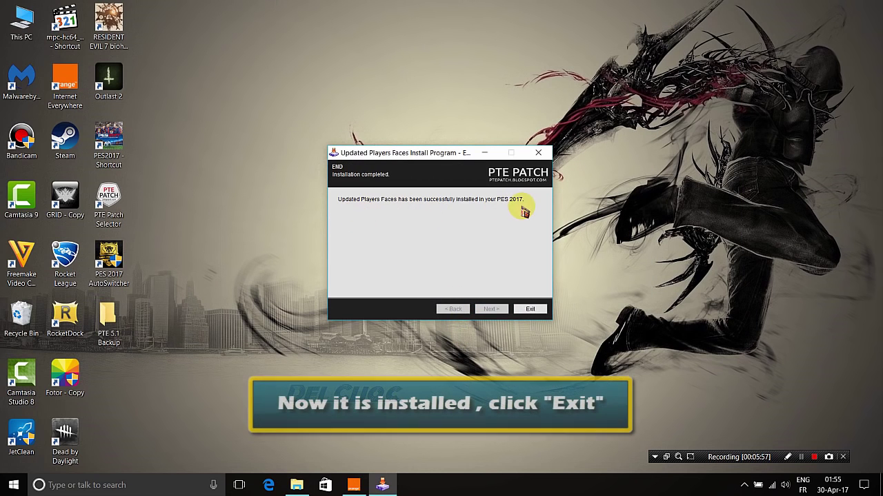
left_click(524, 309)
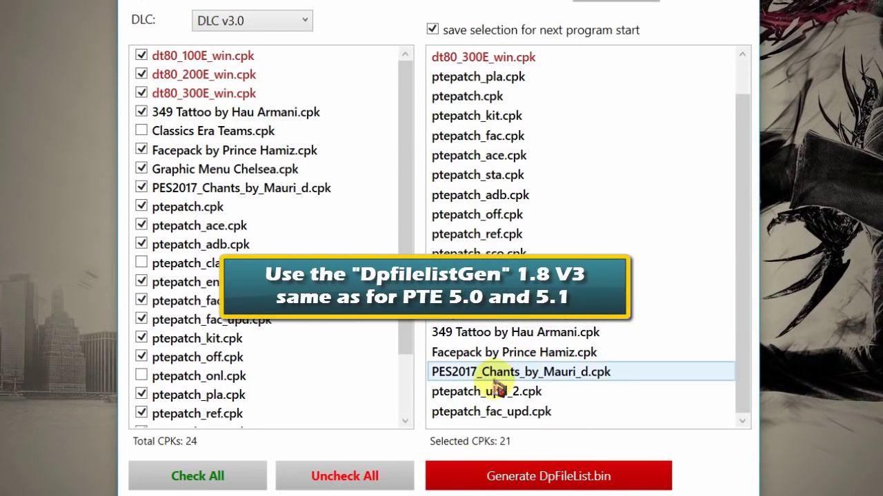
Step: In DpFileListGenerator's selected CPK order, move ptepatch_fac_upd.cpk directly below ptepatch_fac.cpk and ptepatch_upd_2.cpk directly below ptepatch_upd.cpk
left_click(495, 391)
left_click(530, 413)
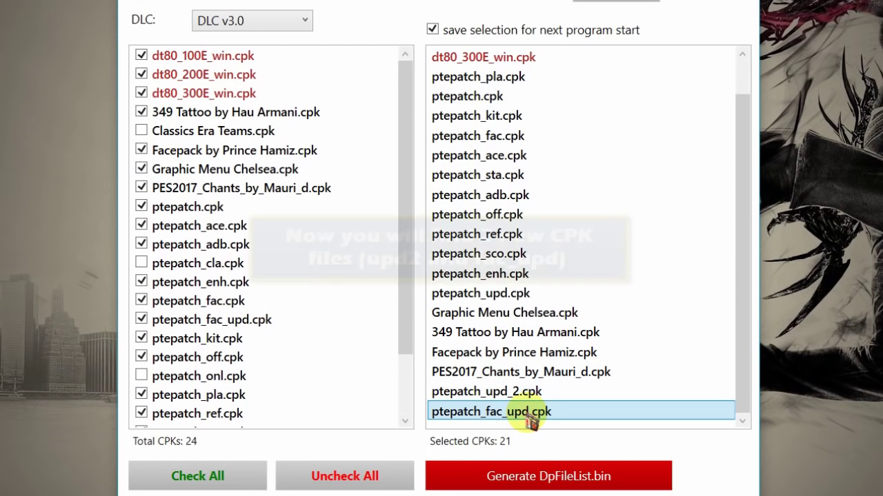
left_click(495, 391)
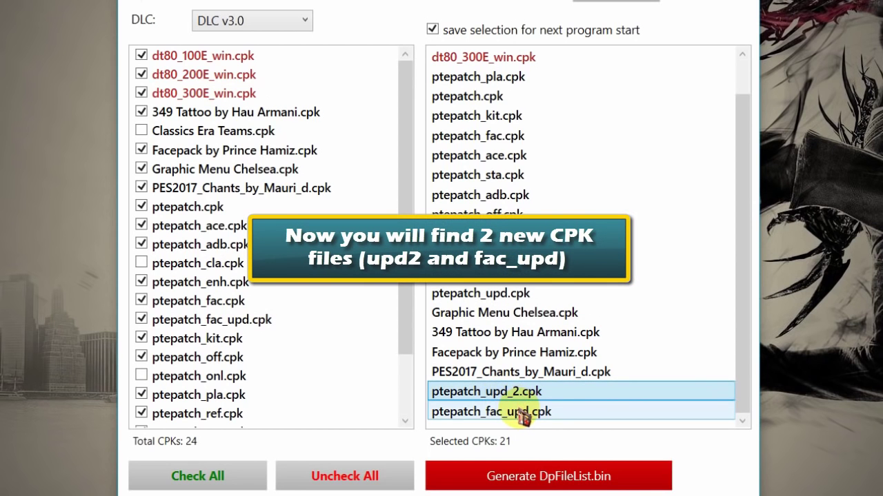
left_click(556, 411)
left_click_drag(555, 386, 517, 154)
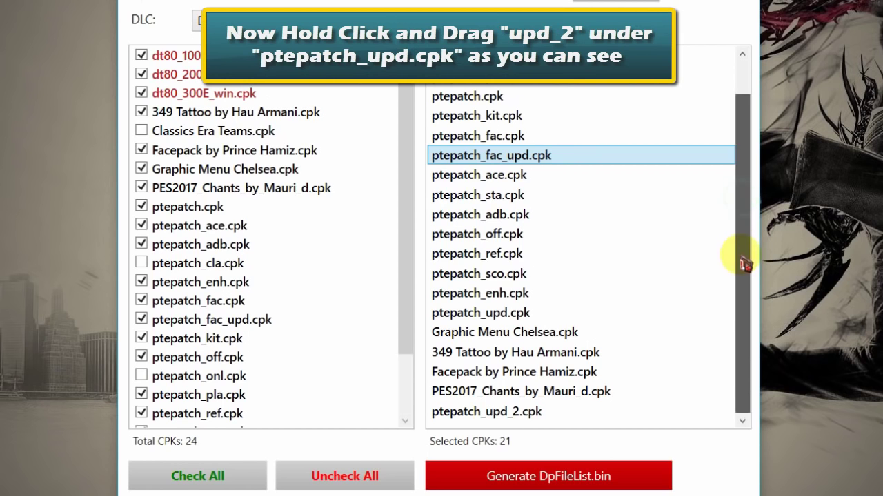
left_click_drag(518, 412, 526, 331)
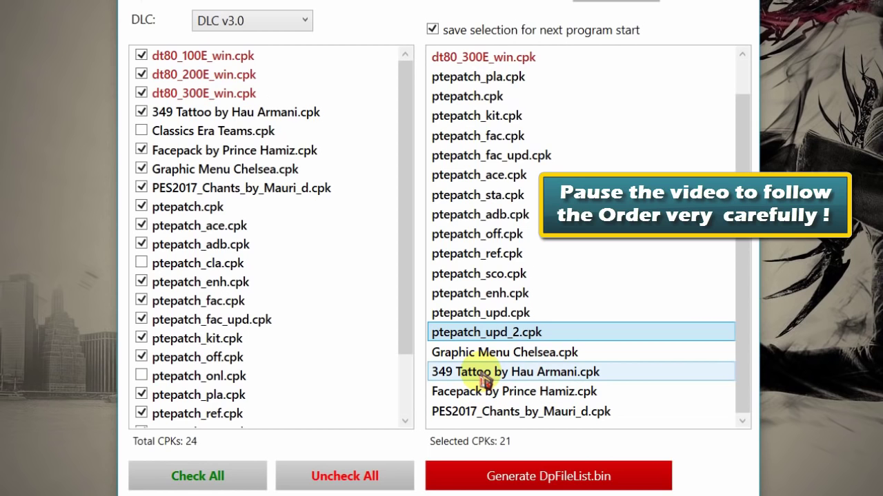
Step: Exclude the 349 Tattoo and Facepack CPK files from the selected CPKs
left_click(141, 113)
left_click(582, 397)
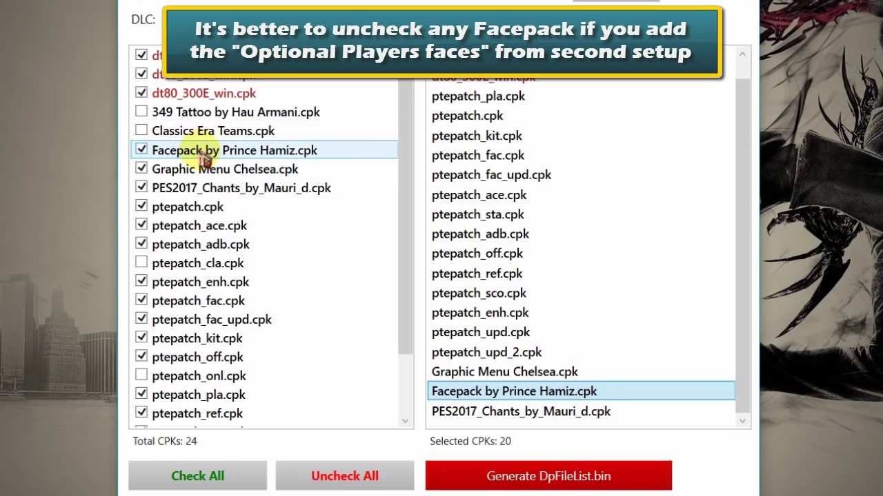
left_click(142, 152)
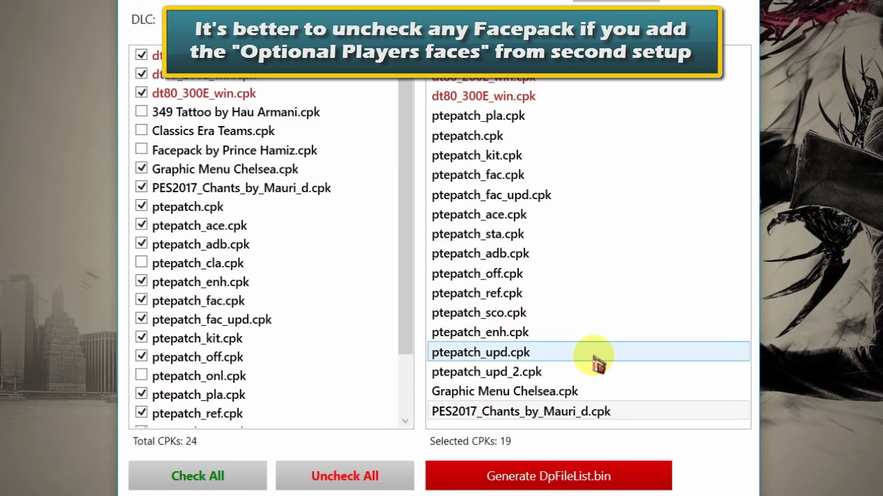
Step: Generate DpFileList.bin from the selected CPKs, then close the generator
left_click(564, 483)
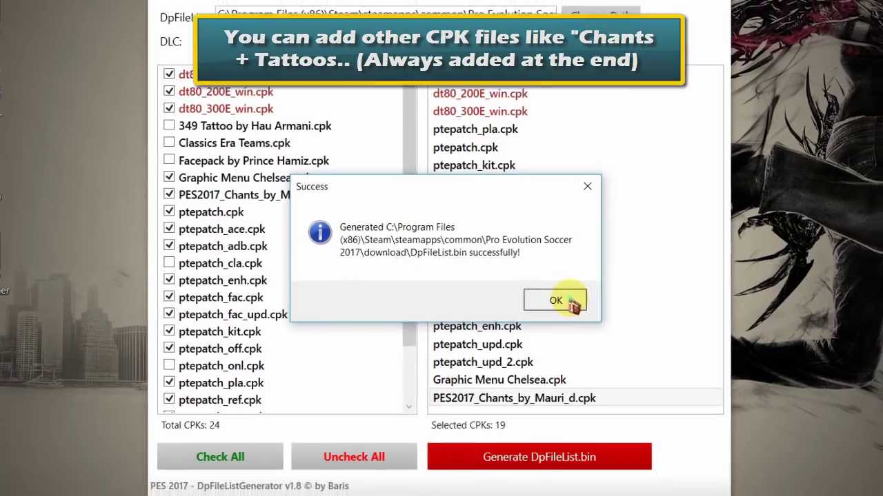
left_click(565, 302)
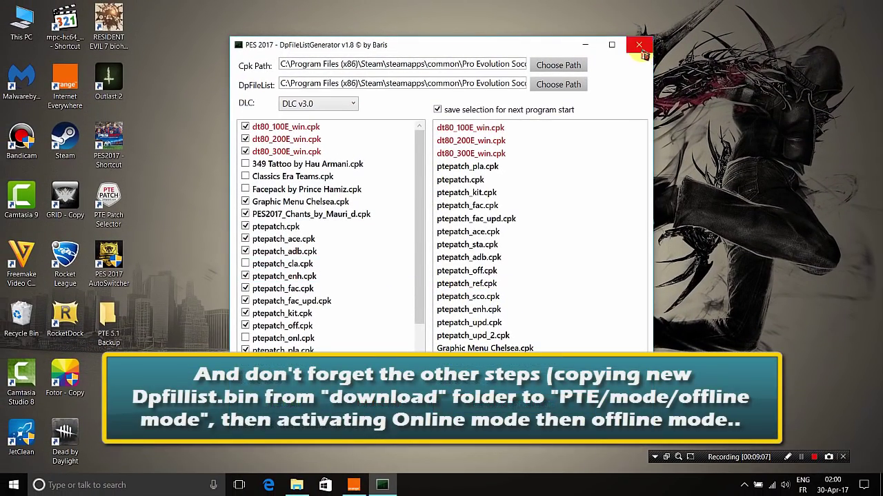
left_click(662, 18)
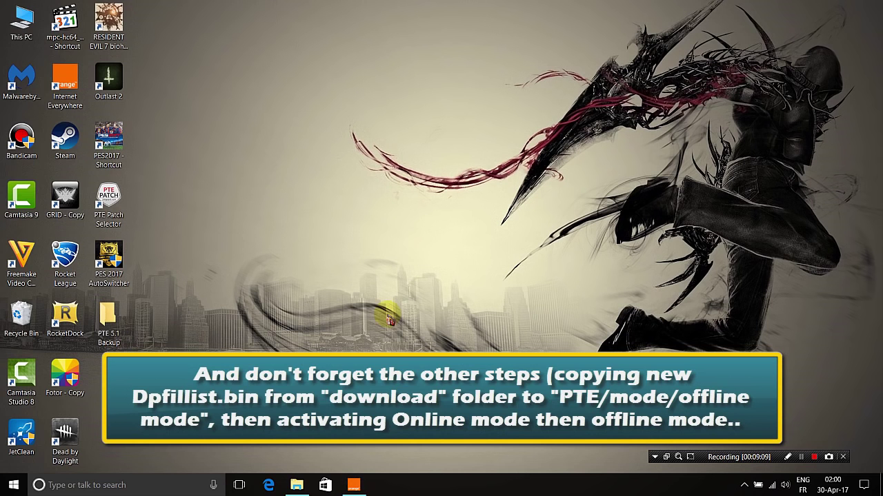